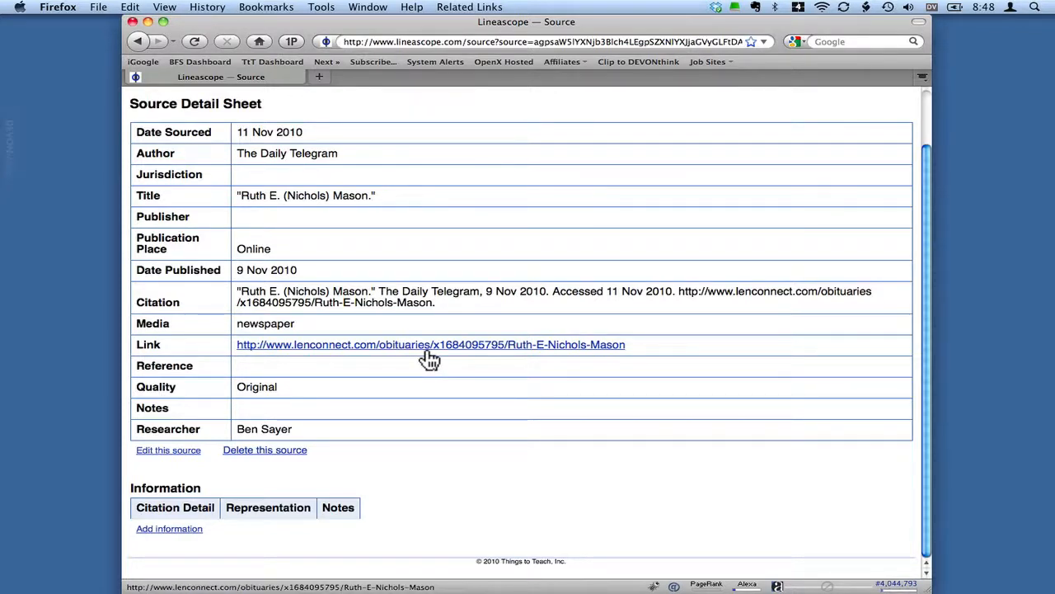
- Open the obituary linked on the source detail sheet and copy its full text, from the BLISSFIELD dateline to the funeral home website
super+click(426, 346)
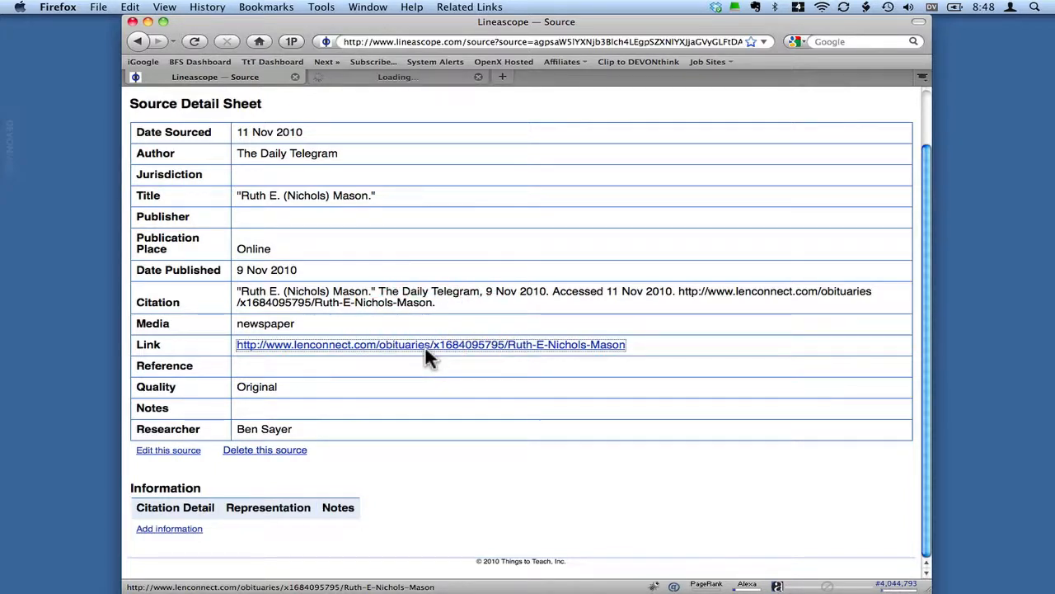
click(399, 79)
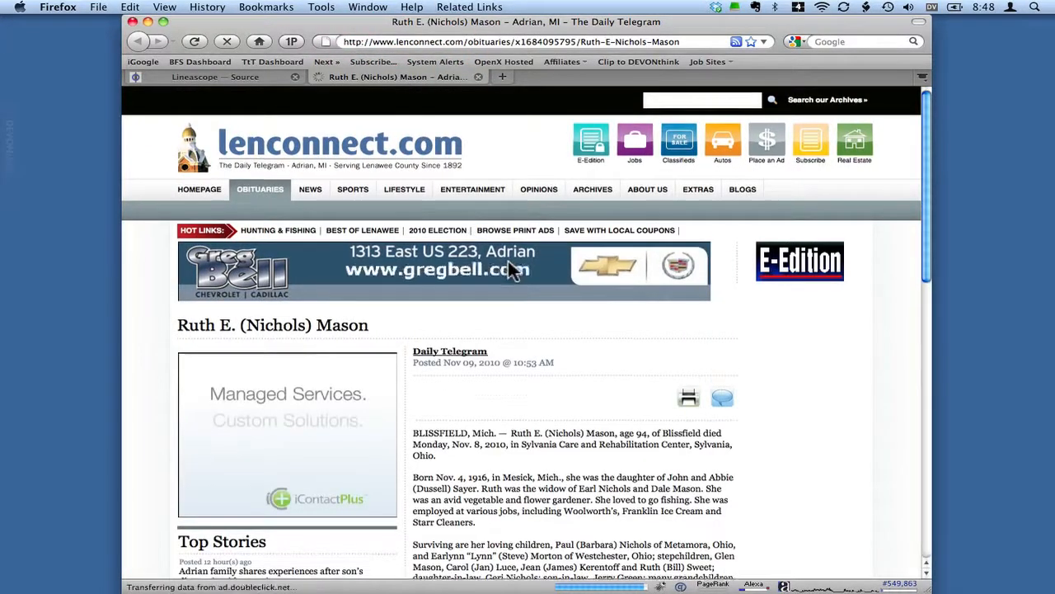
scroll(508, 260, down, 5)
scroll(509, 265, down, 2)
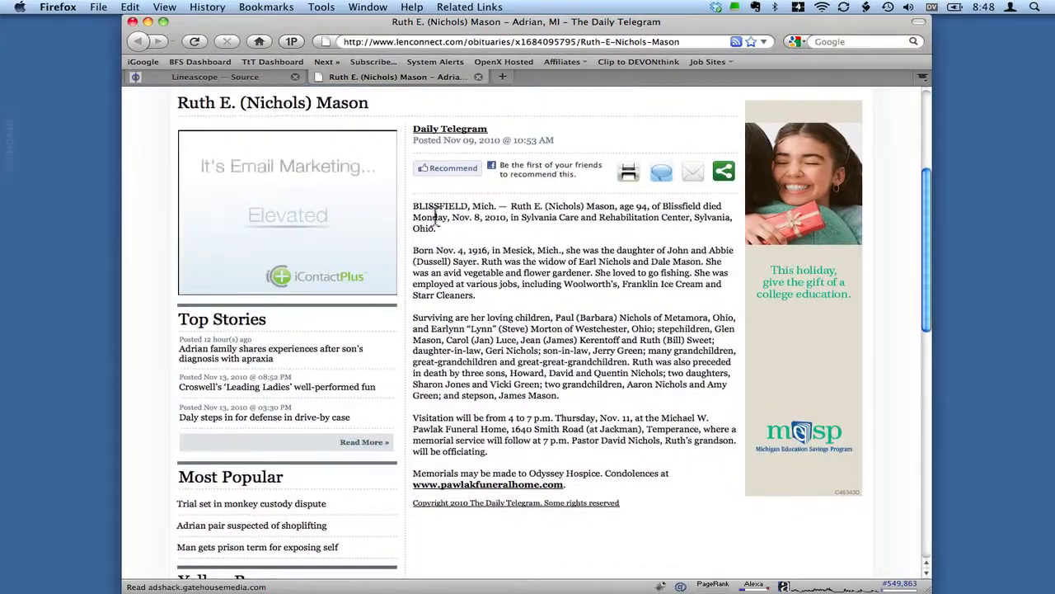
drag(411, 203, 579, 485)
key(super+c)
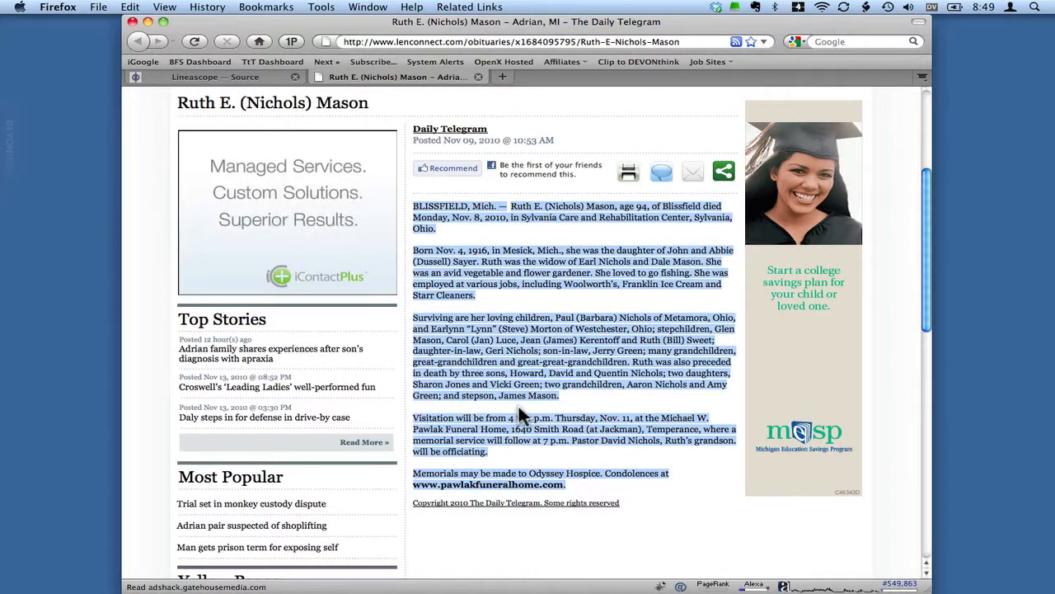
- Switch to TextEdit and paste the copied obituary text into a new document
key(super+space)
text(texted)
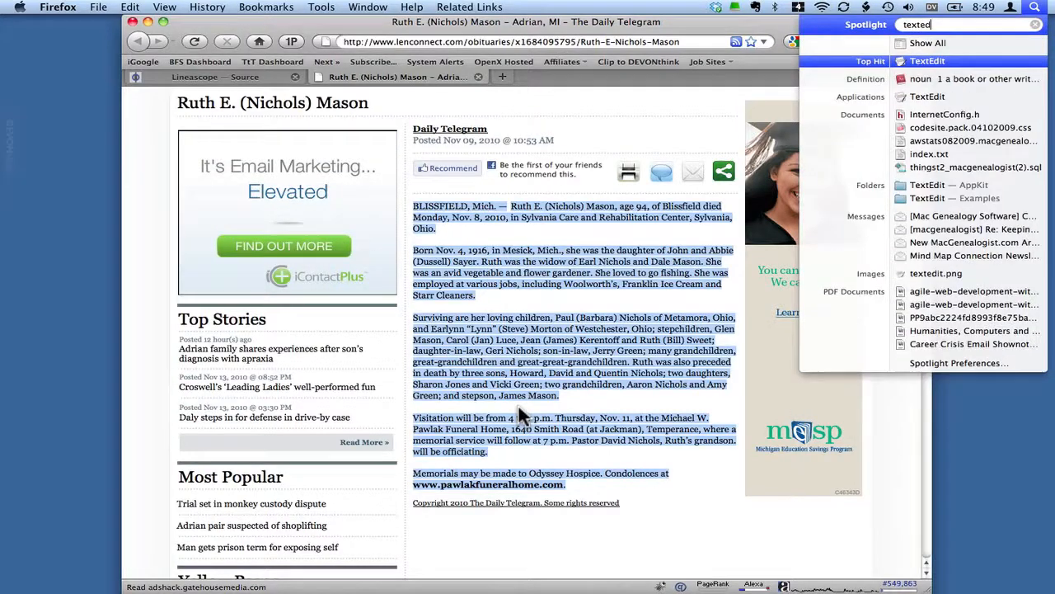
key(Return)
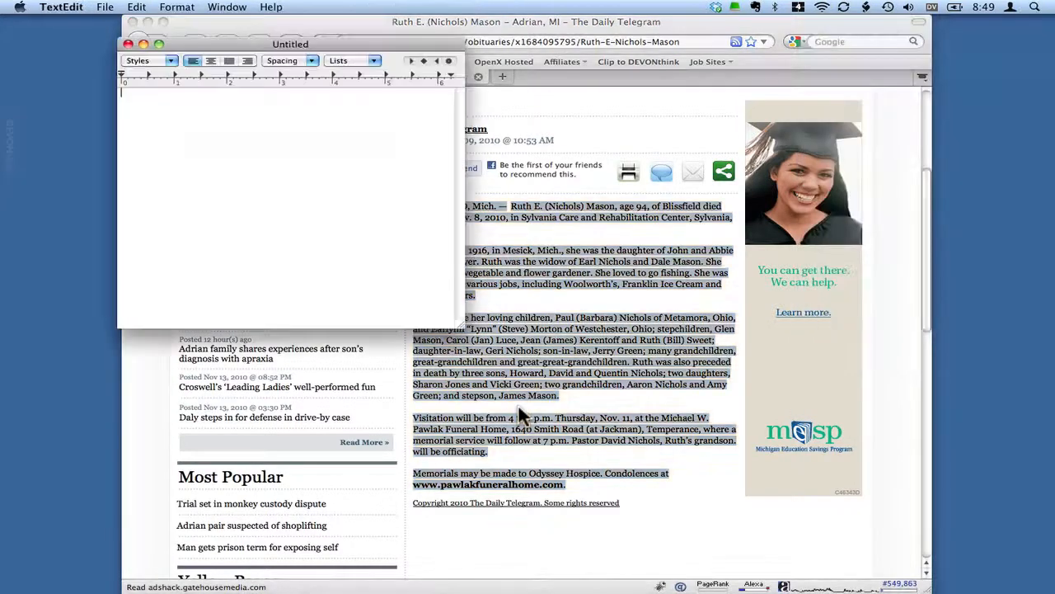
key(super+v)
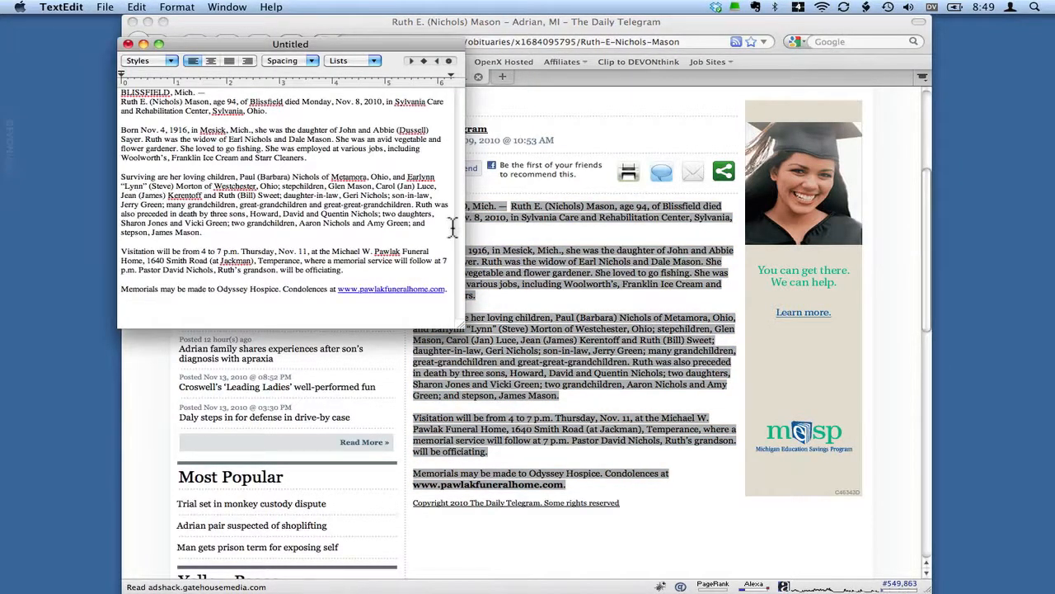
- Increase the font size of all the pasted obituary text
key(super+a)
key(super+plus)
key(super+plus)
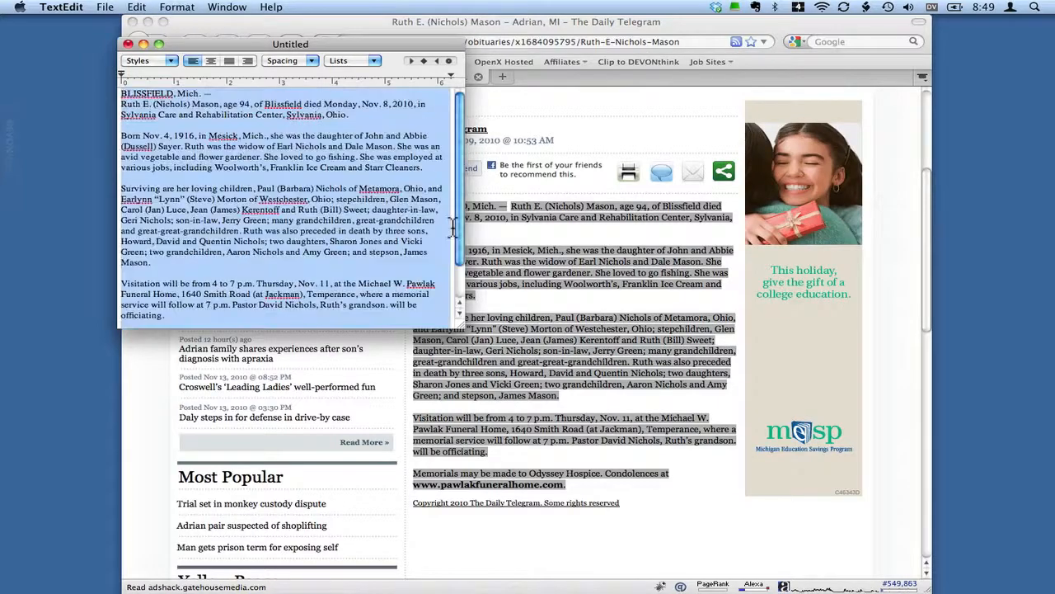
click(383, 188)
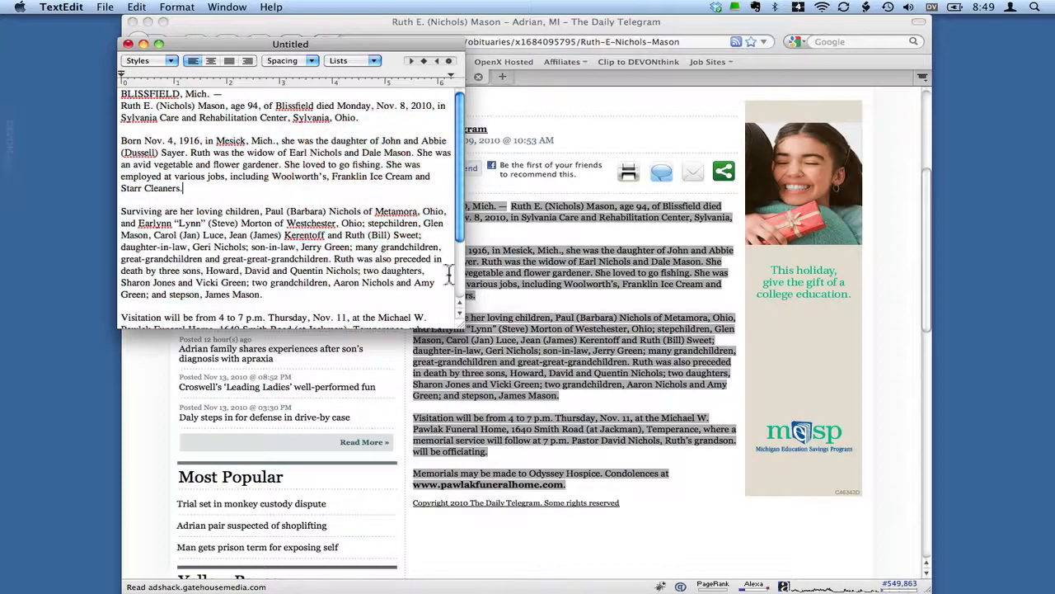
- Arrange the text document as a narrow full-height window beside the browser so the whole obituary stays readable
drag(460, 320, 328, 514)
drag(624, 24, 747, 24)
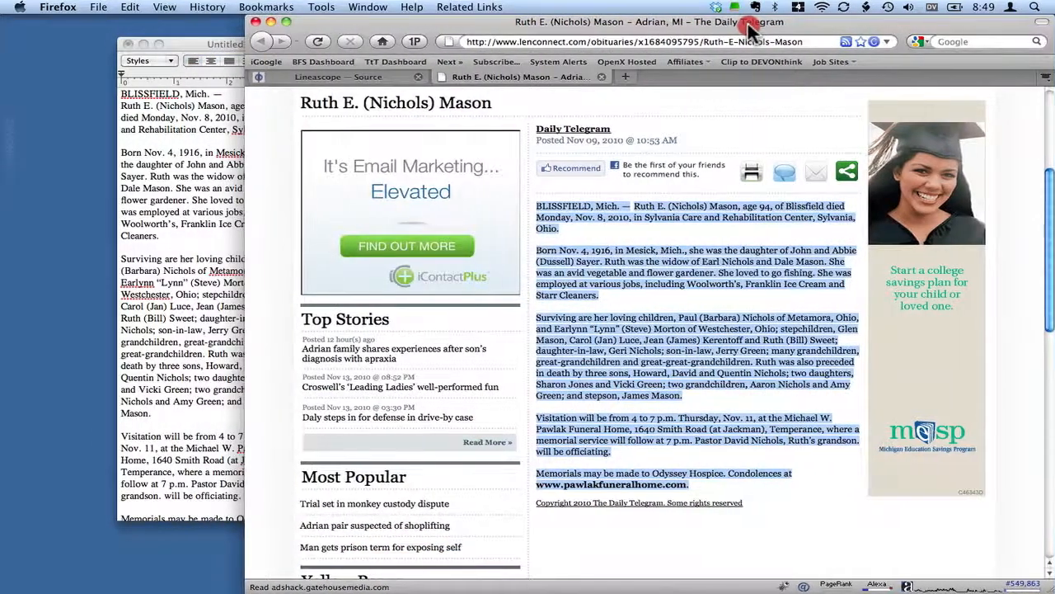
drag(195, 45, 88, 24)
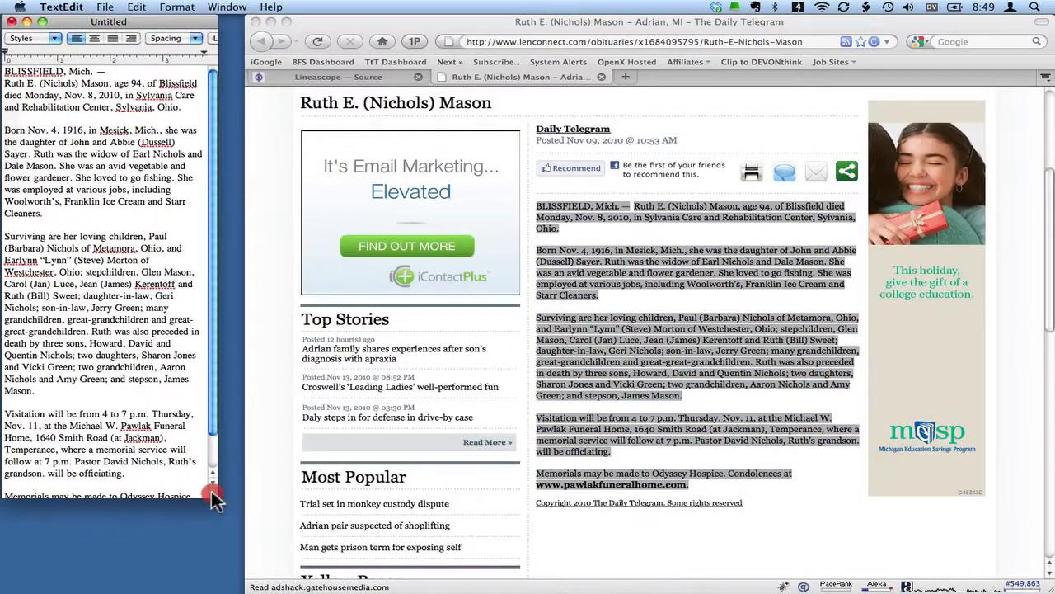
drag(212, 490, 237, 587)
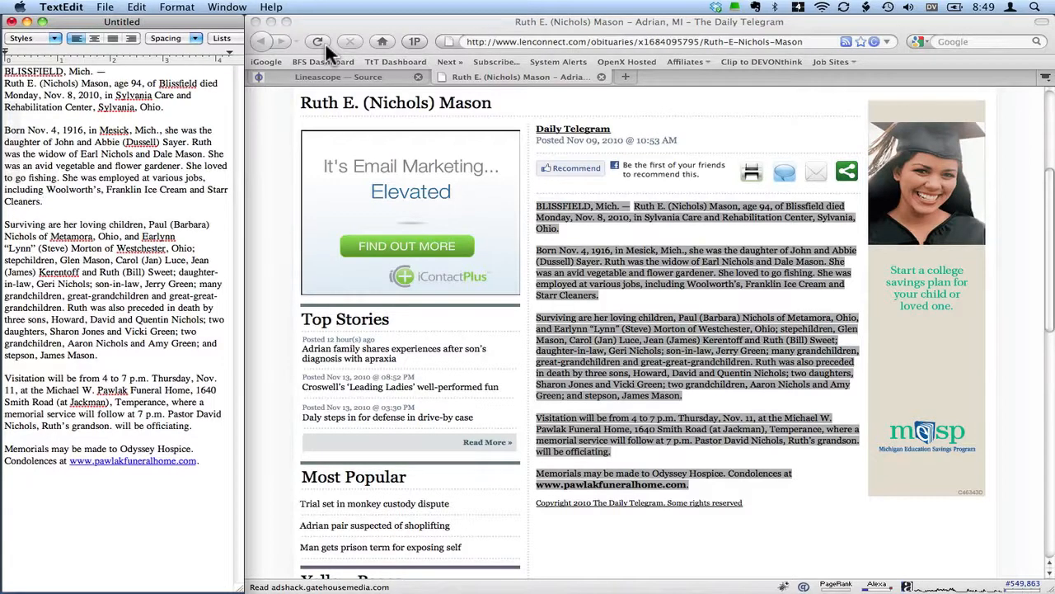
- Close the obituary page in Firefox and start a new information entry for the source
click(606, 235)
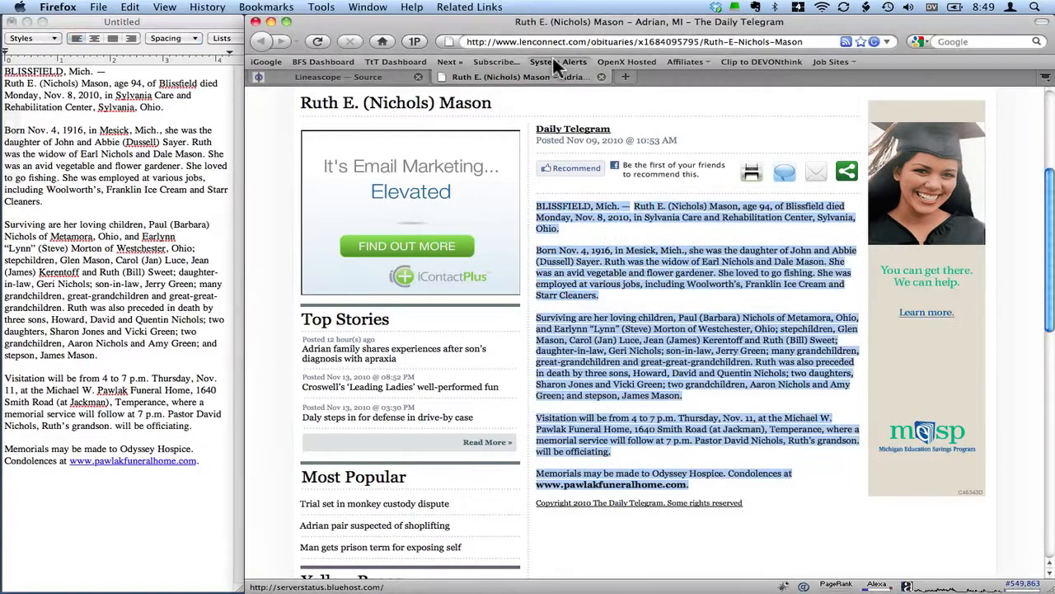
click(600, 76)
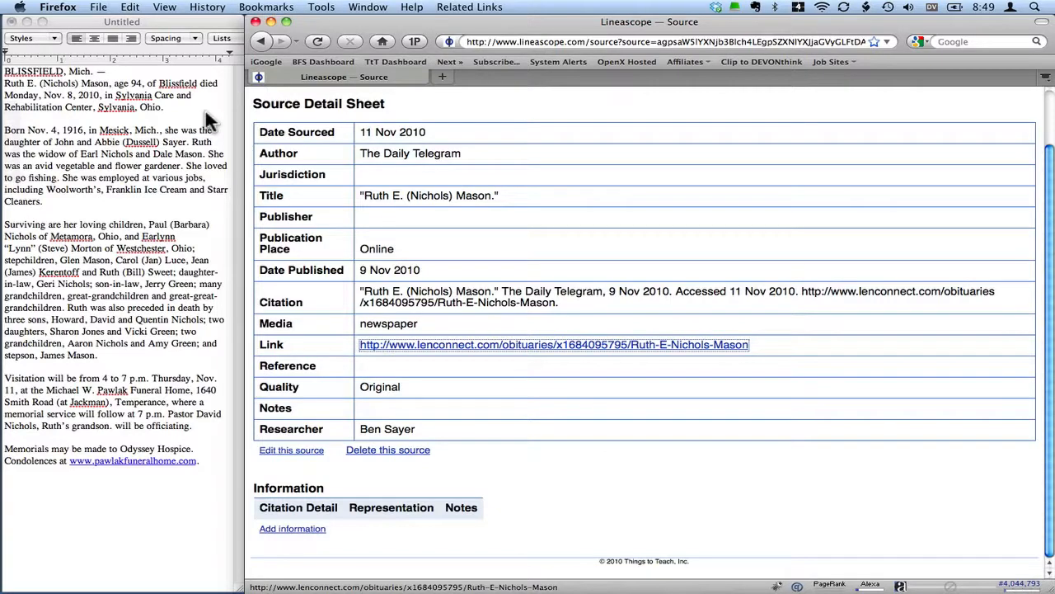
click(529, 326)
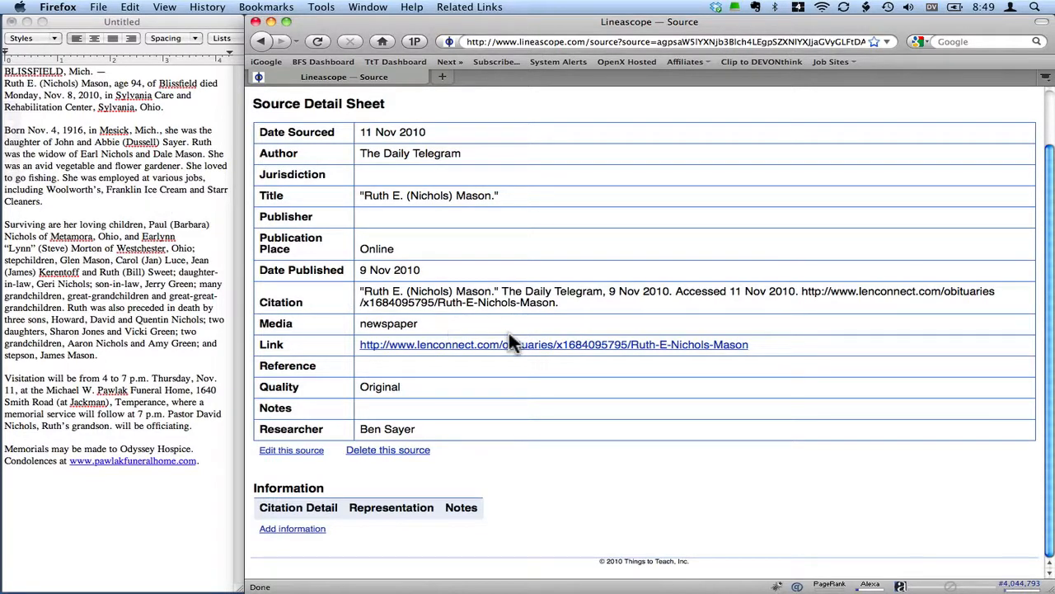
click(290, 531)
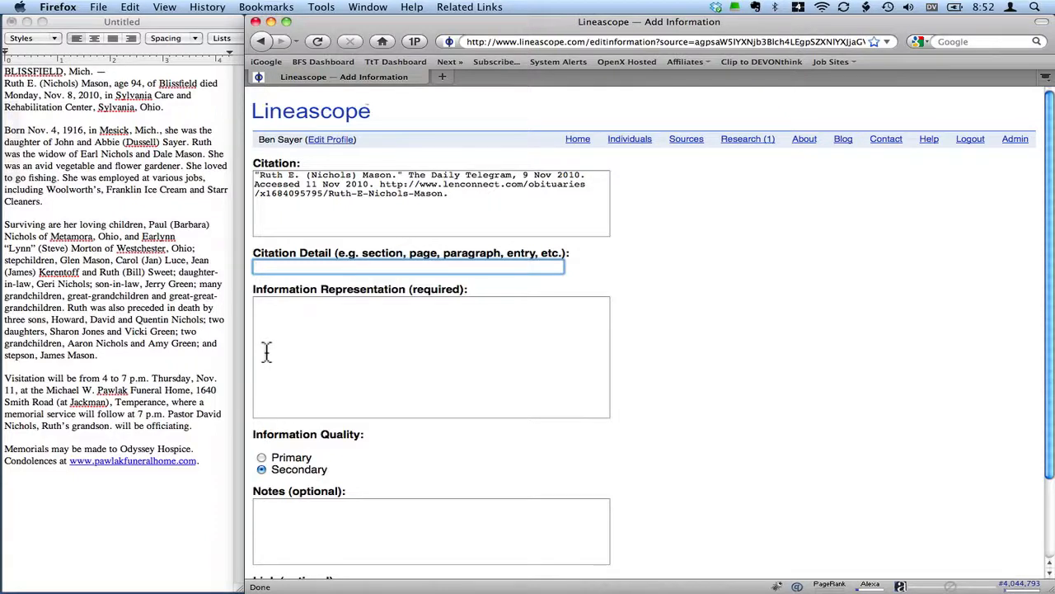
- Write the information representation as an abstract of her death at 94 on 8 Nov 2010 in Sylvania, Ohio, birth and parents, and 11 Nov 2010 funeral
click(472, 286)
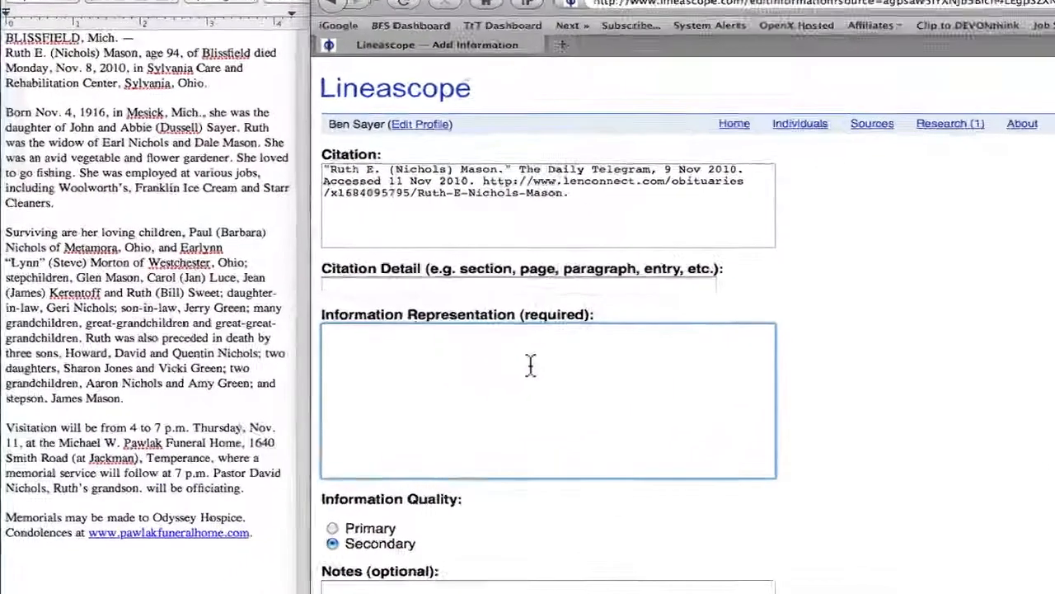
text(R)
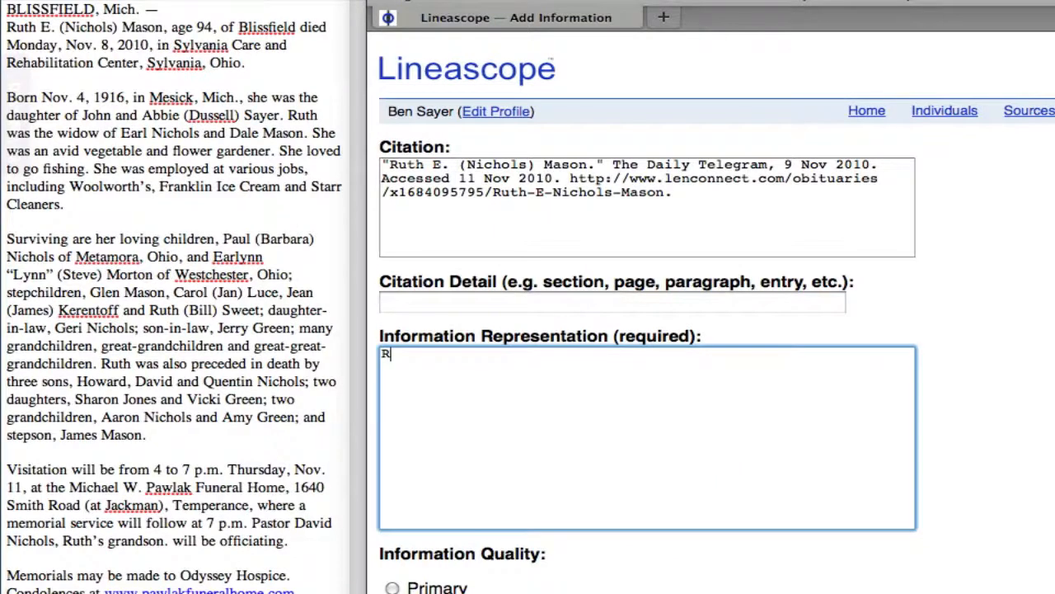
key(BackSpace)
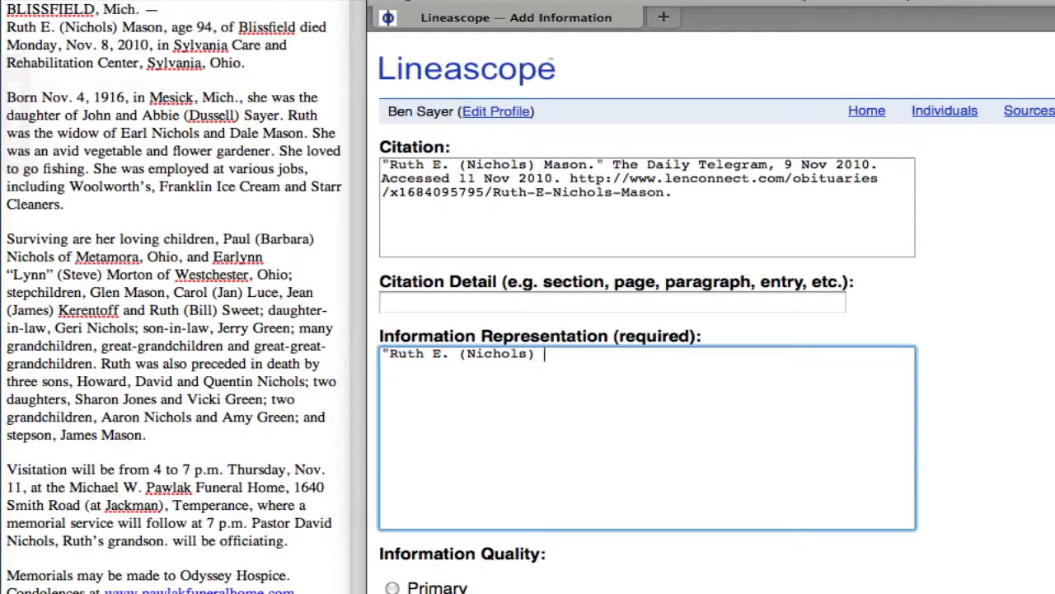
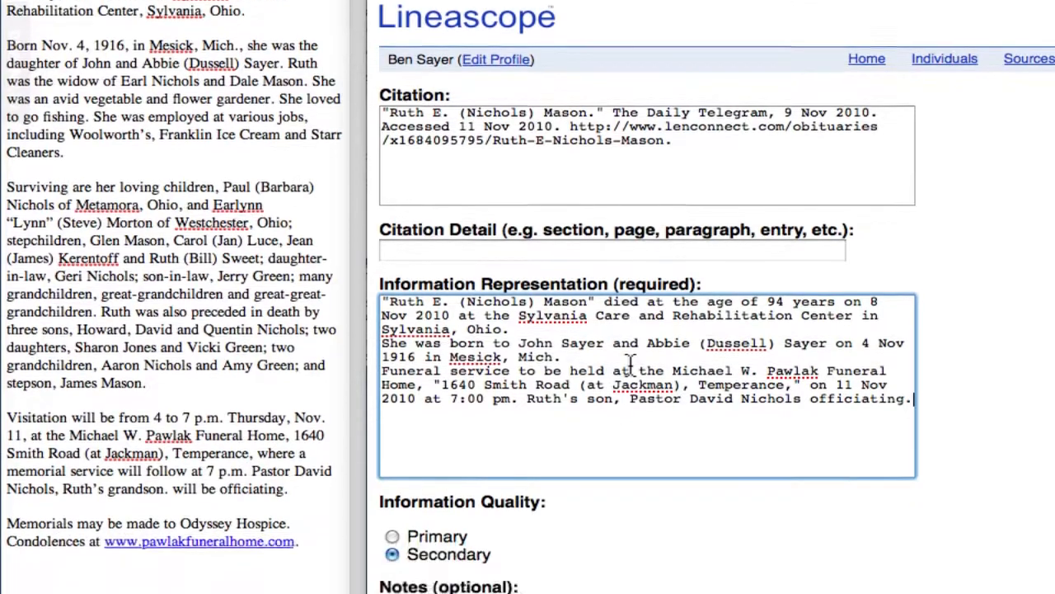
- Fill in the entry's notes with "Abstracted by" followed by the researcher's full name
scroll(630, 363, down, 4)
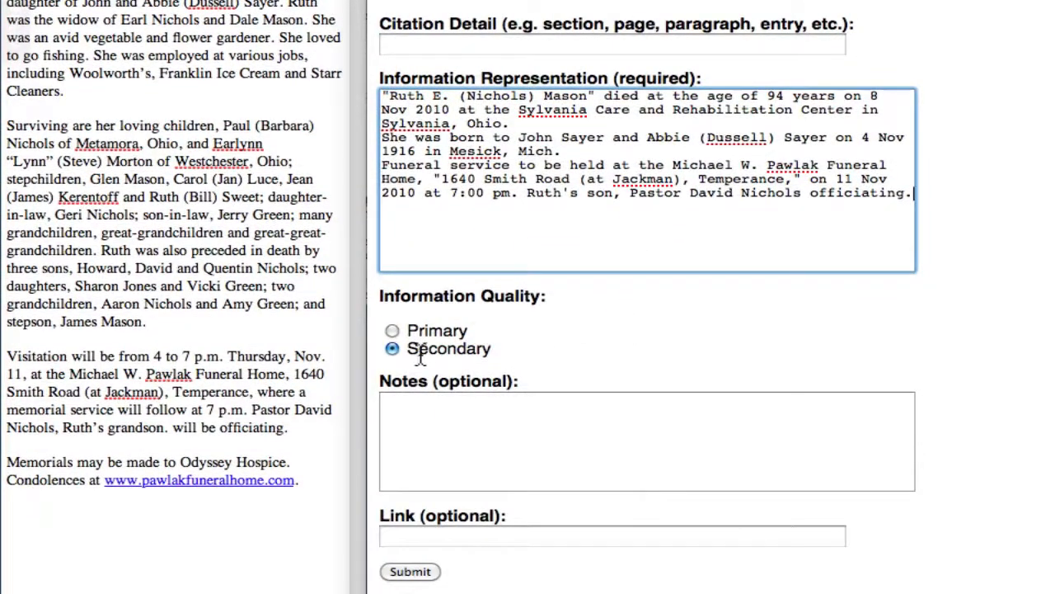
click(423, 410)
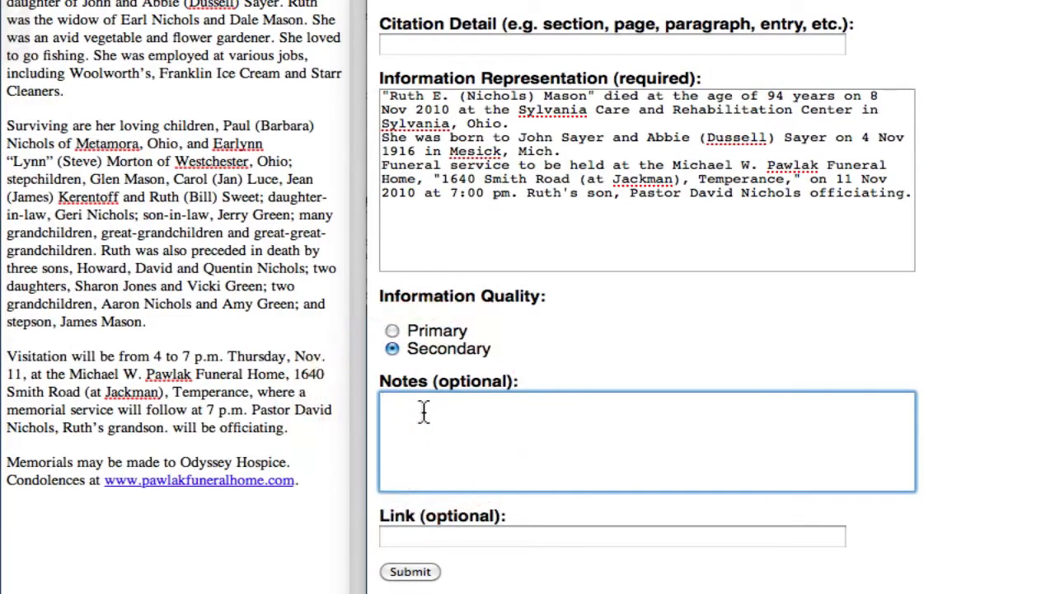
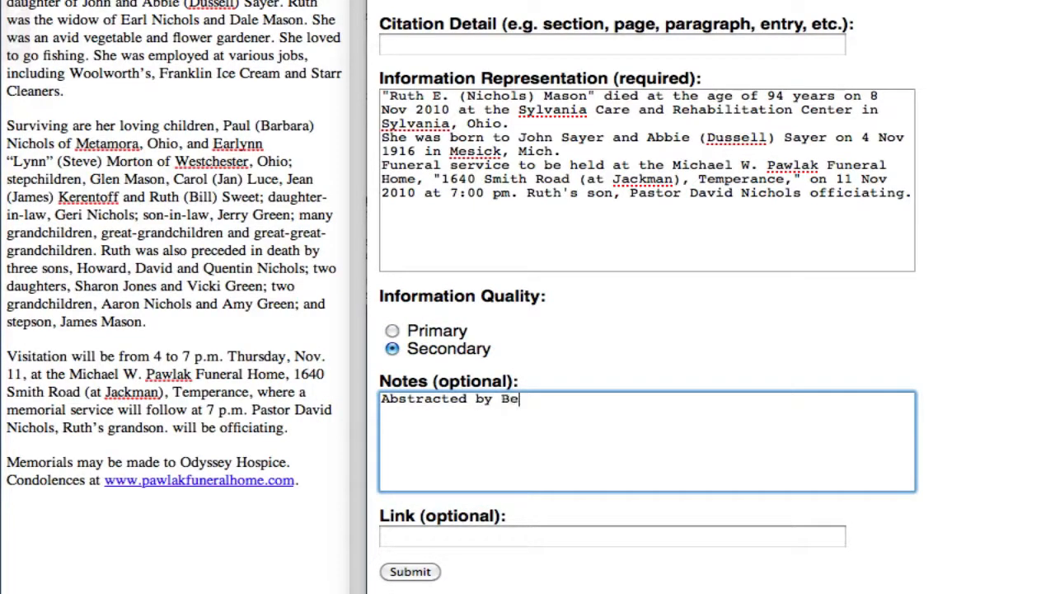
key(Tab)
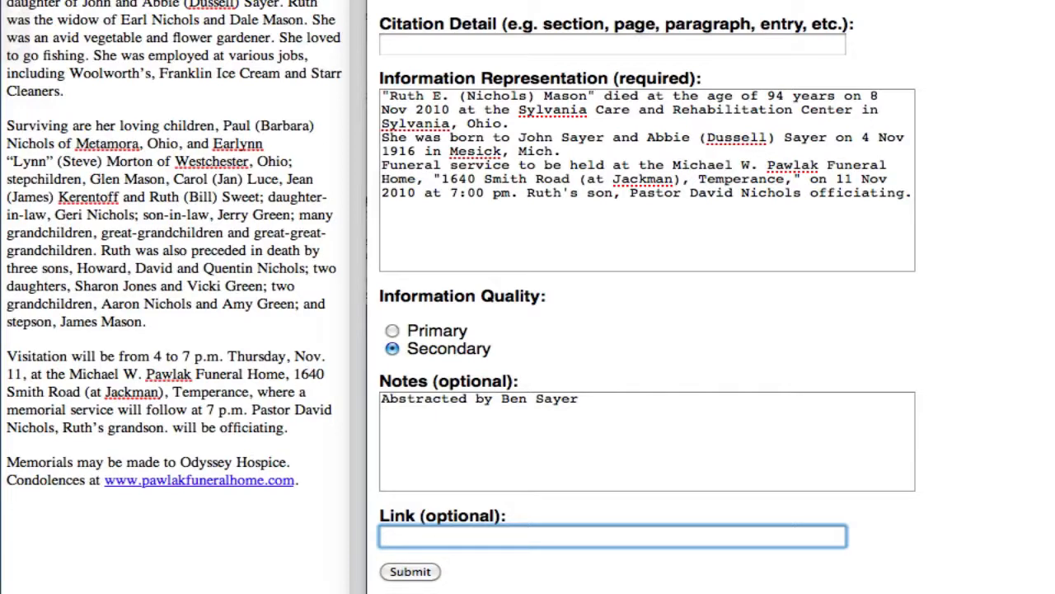
- Paste the obituary's lenconnect.com address as the entry's link and submit the information
key(super+v)
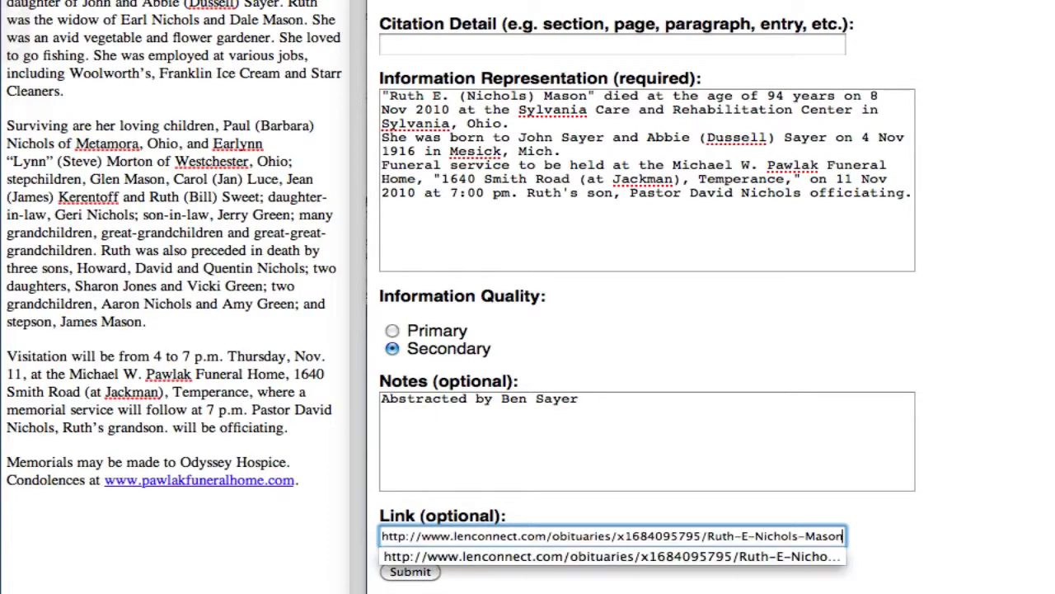
key(Tab)
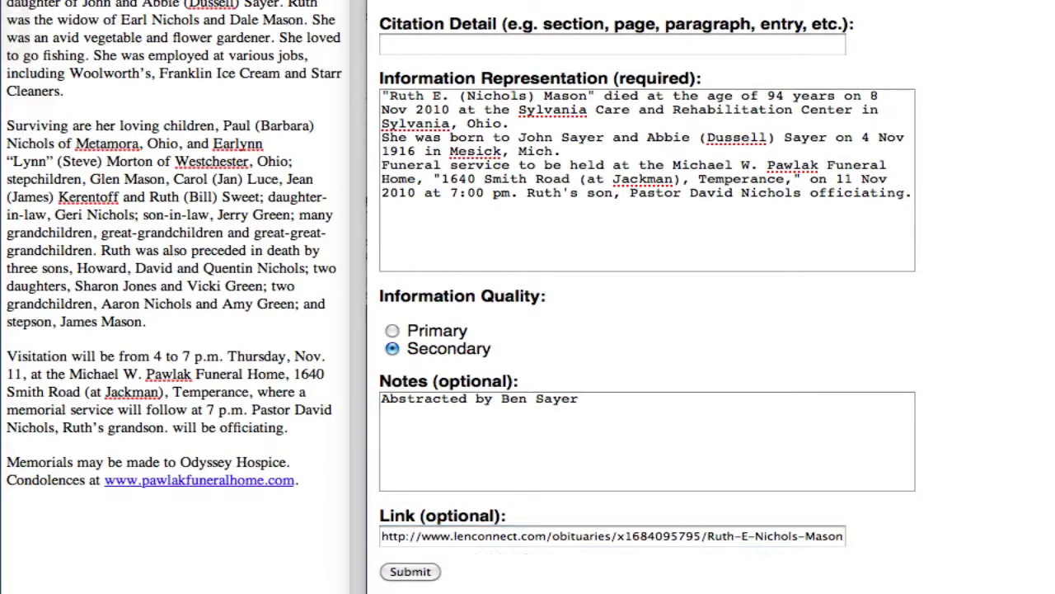
click(411, 575)
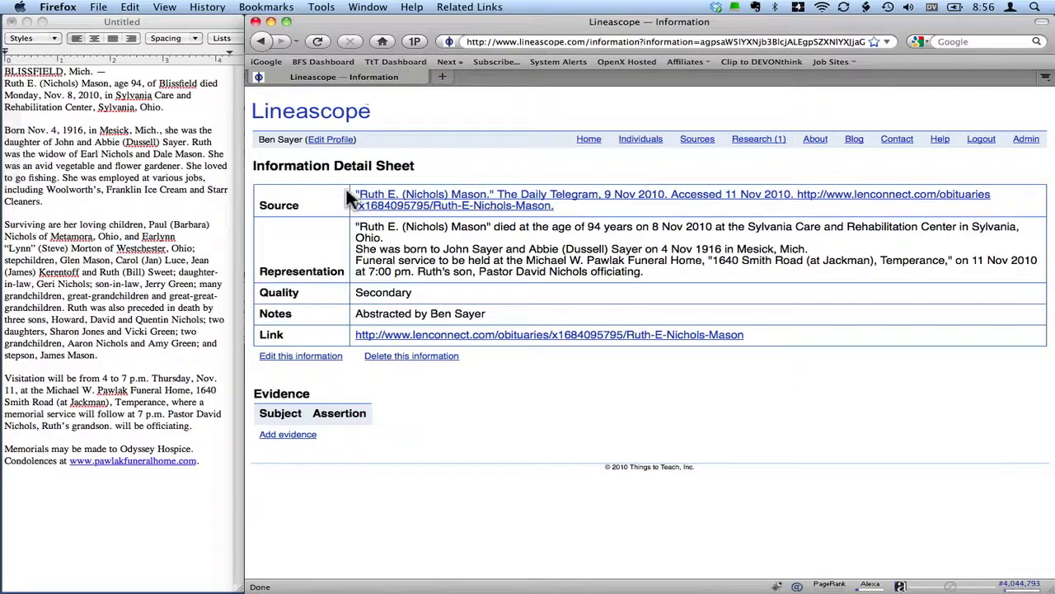
- Return from the information detail sheet to its source's detail sheet and go to the Information section
click(445, 206)
scroll(446, 213, down, 2)
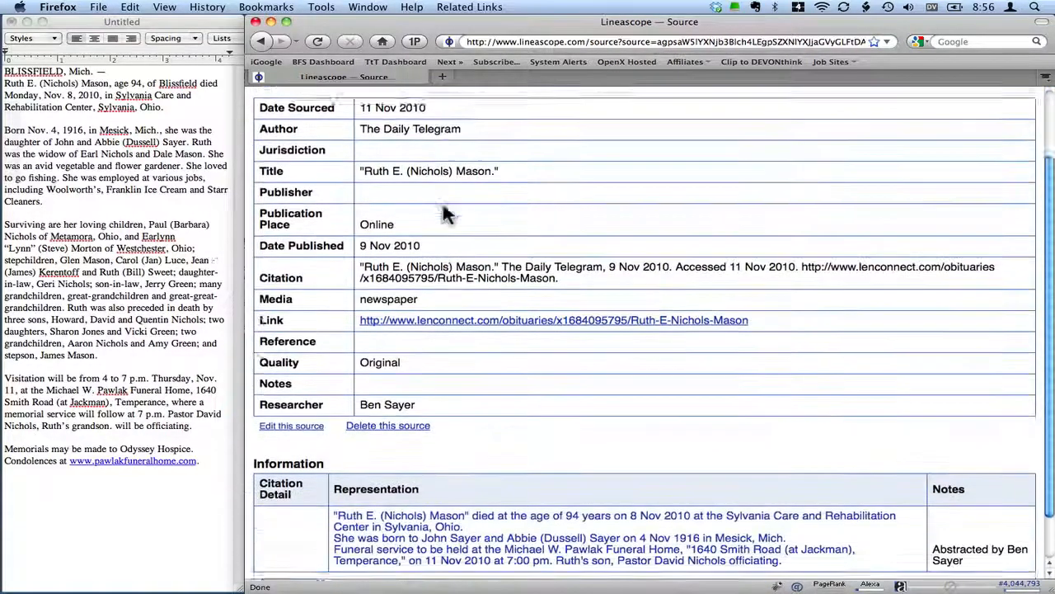
scroll(443, 206, down, 2)
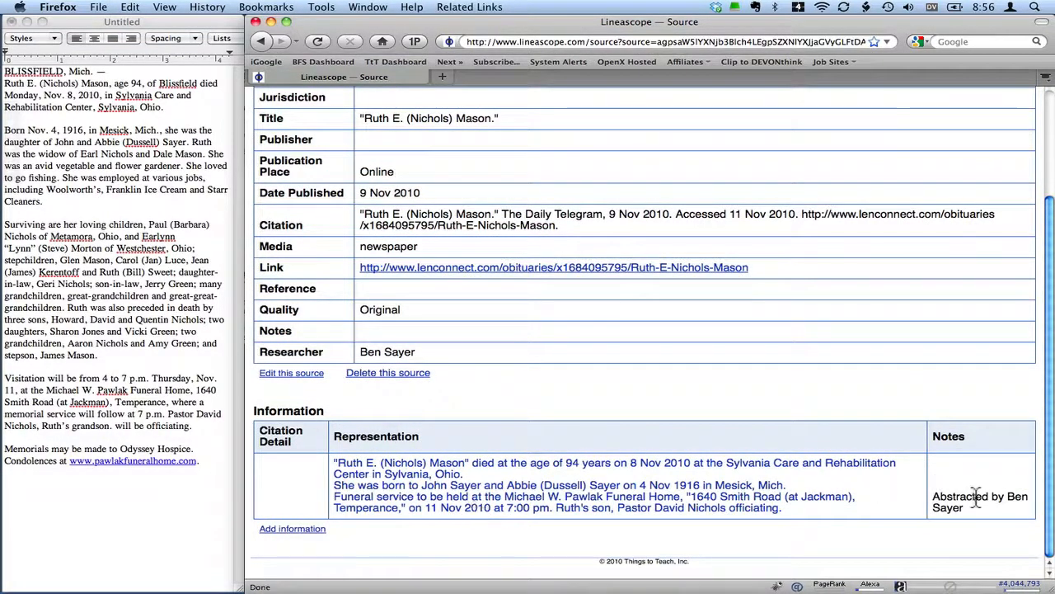
click(288, 495)
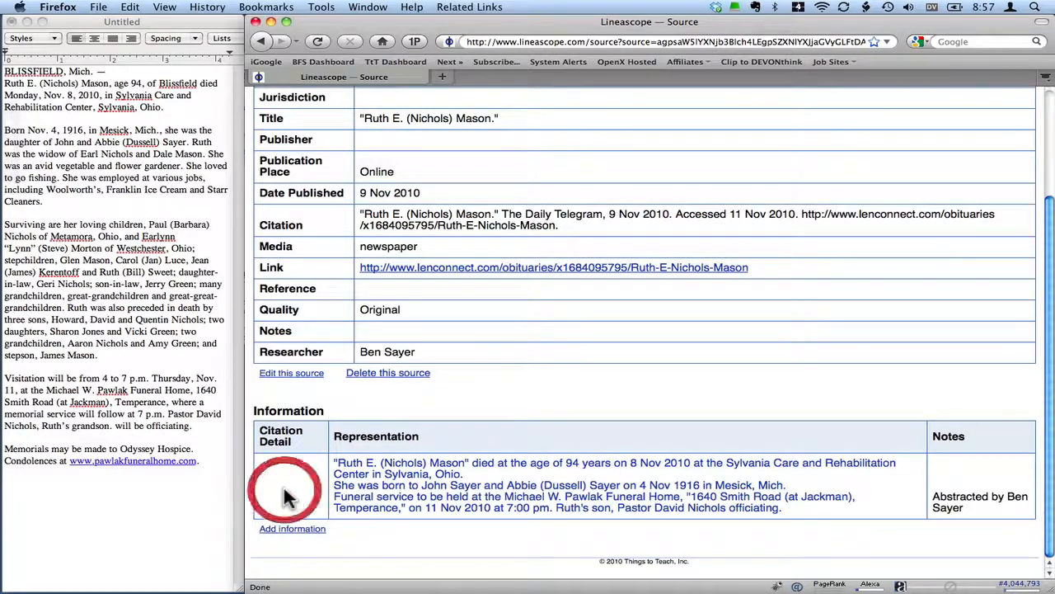
- Start a second information entry of Secondary quality covering her vegetable and flower gardening, fishing, and employment by Woolworth's, Franklin Ice Cream and Starr Cleaners
click(292, 529)
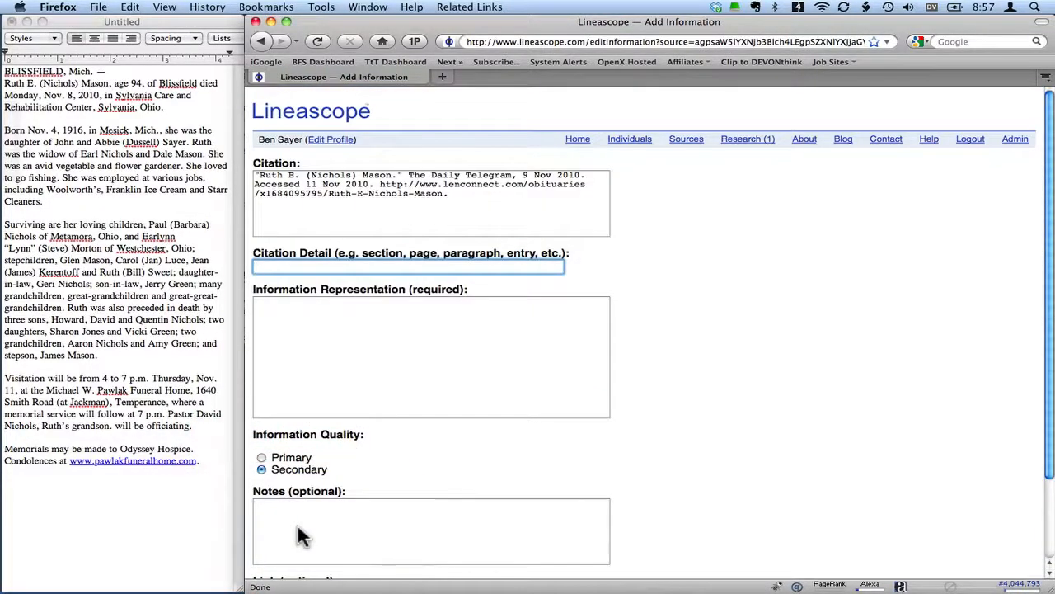
click(327, 323)
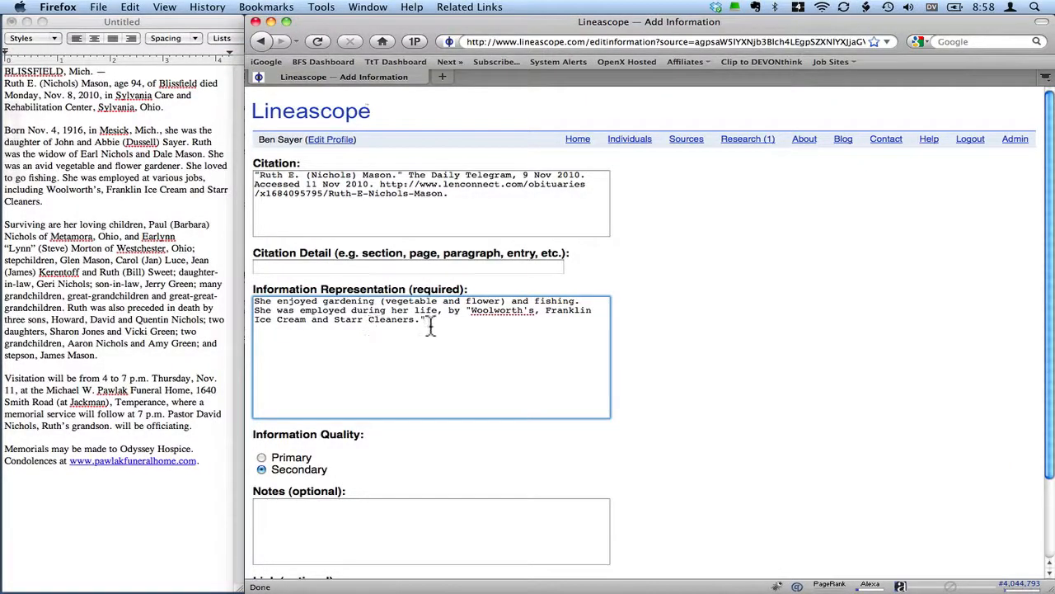
click(260, 469)
- Credit the researcher in the second entry's notes with "Abstracted by" and their full name
scroll(262, 470, down, 3)
click(270, 429)
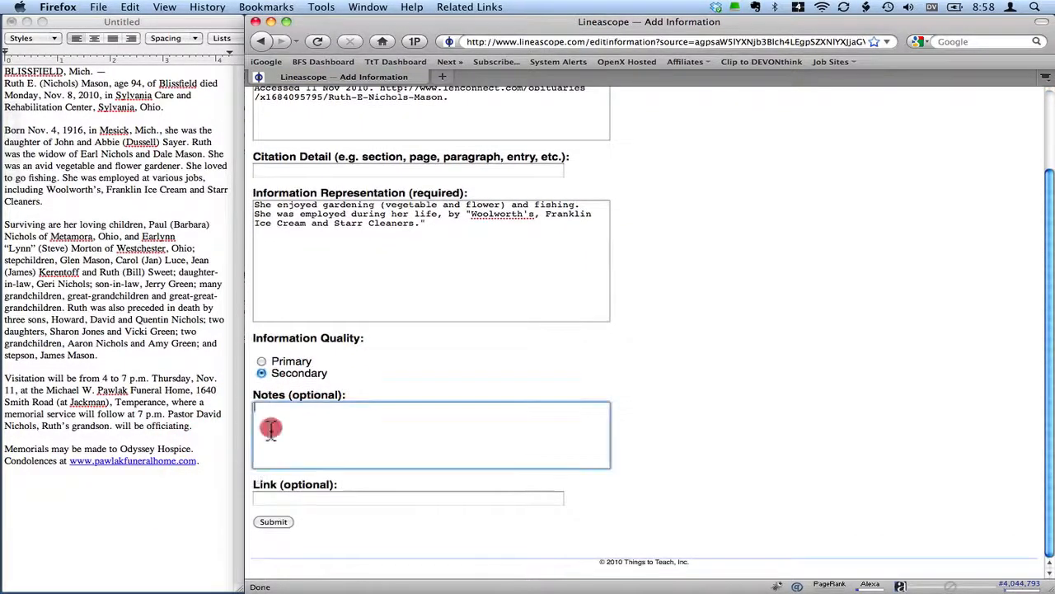
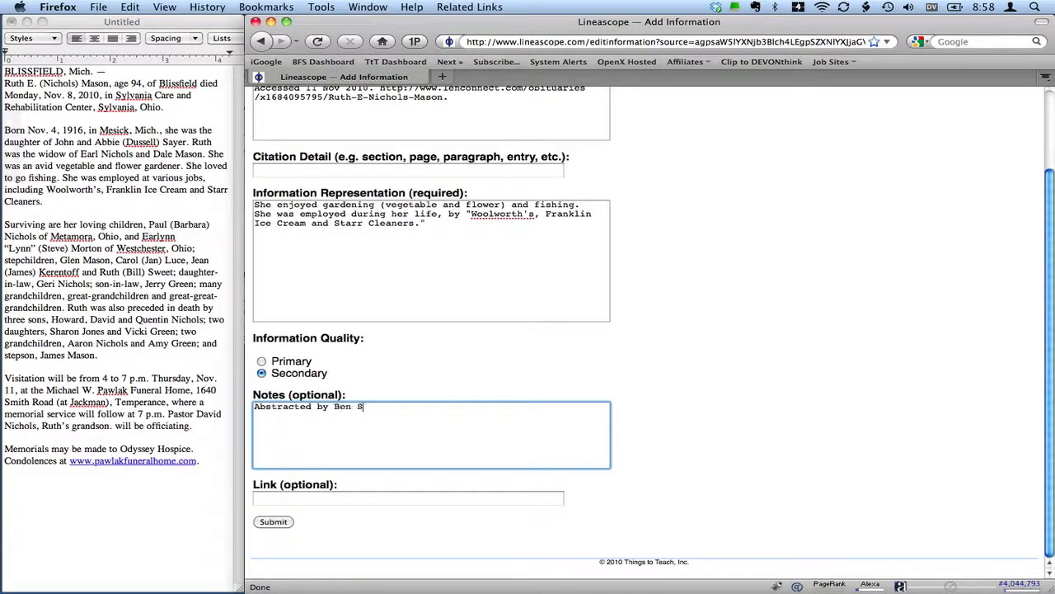
key(Tab)
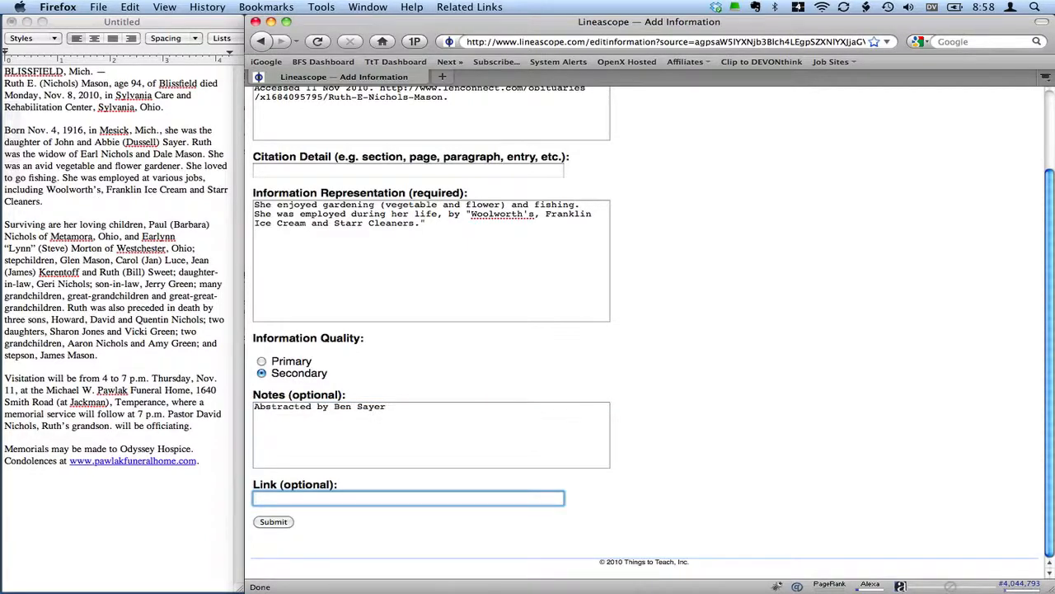
- Submit the second entry with the obituary's lenconnect.com address as its link and return to the source's detail sheet
key(super+v)
click(276, 520)
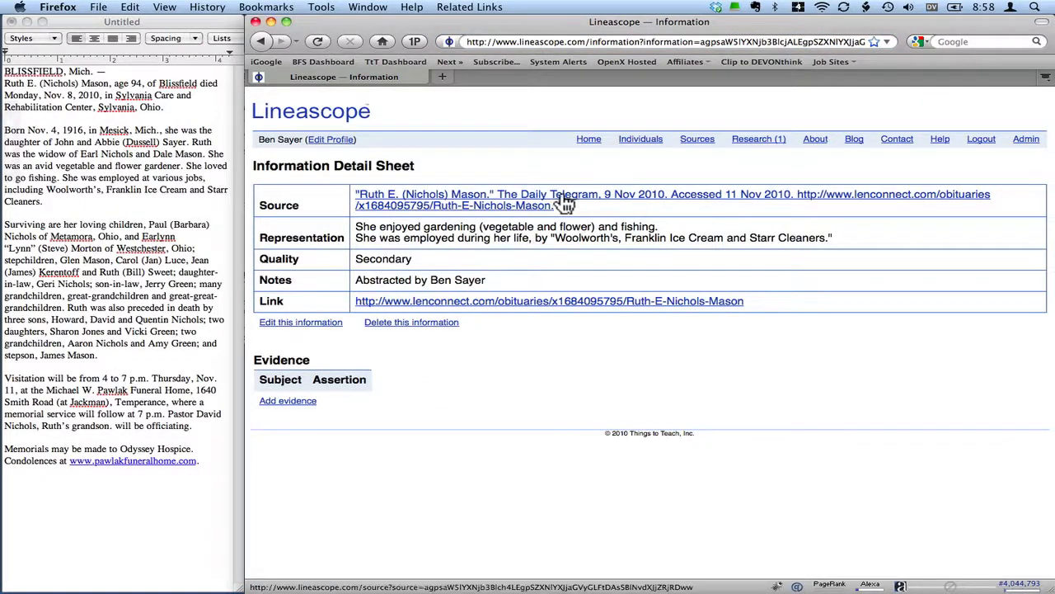
click(506, 198)
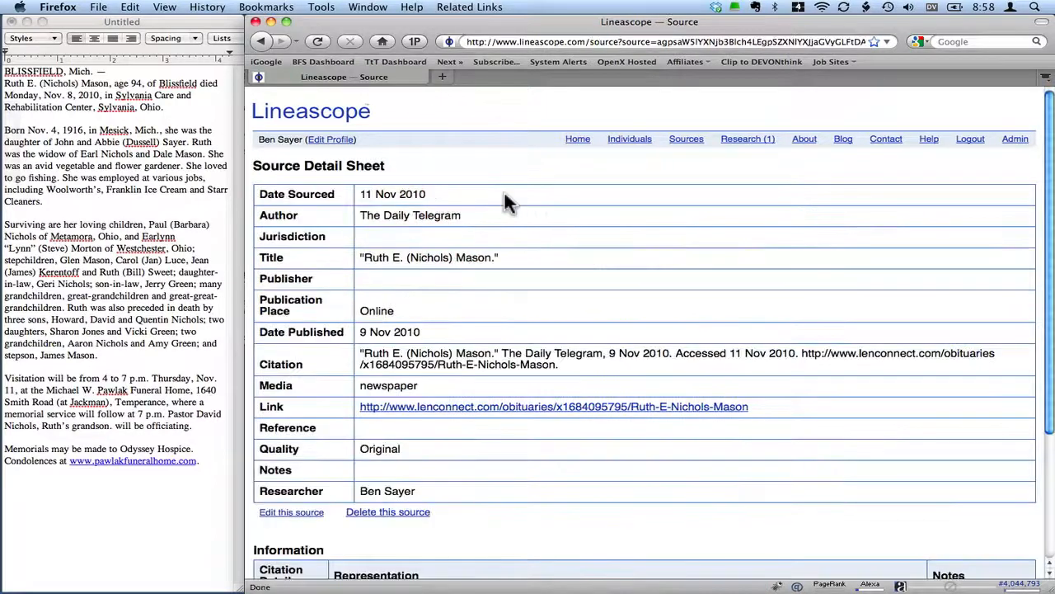
- Start a third information entry for the source with the obituary's lenconnect.com address as its link
scroll(507, 198, down, 5)
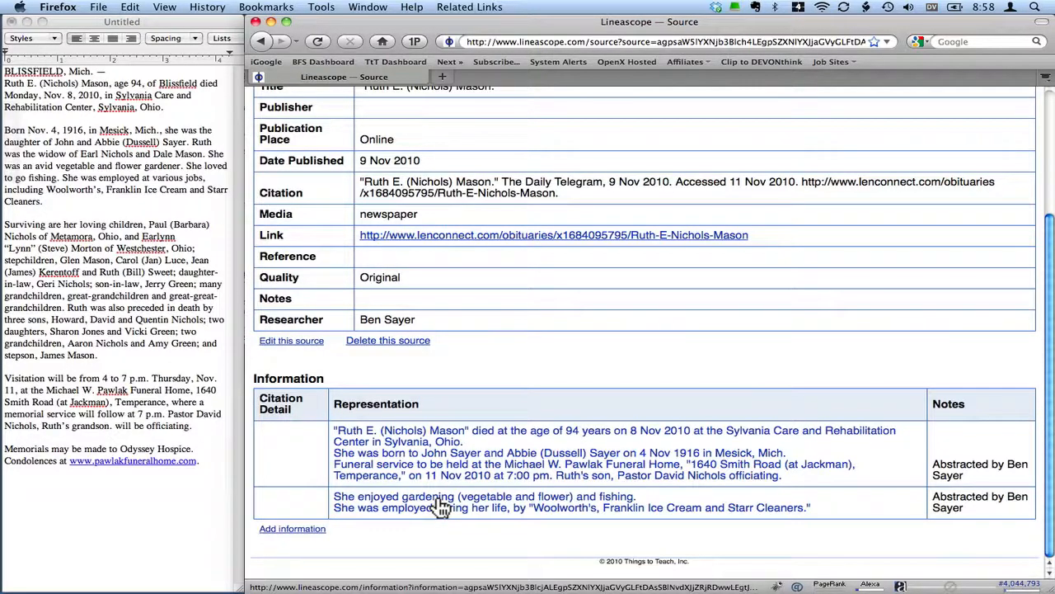
click(290, 530)
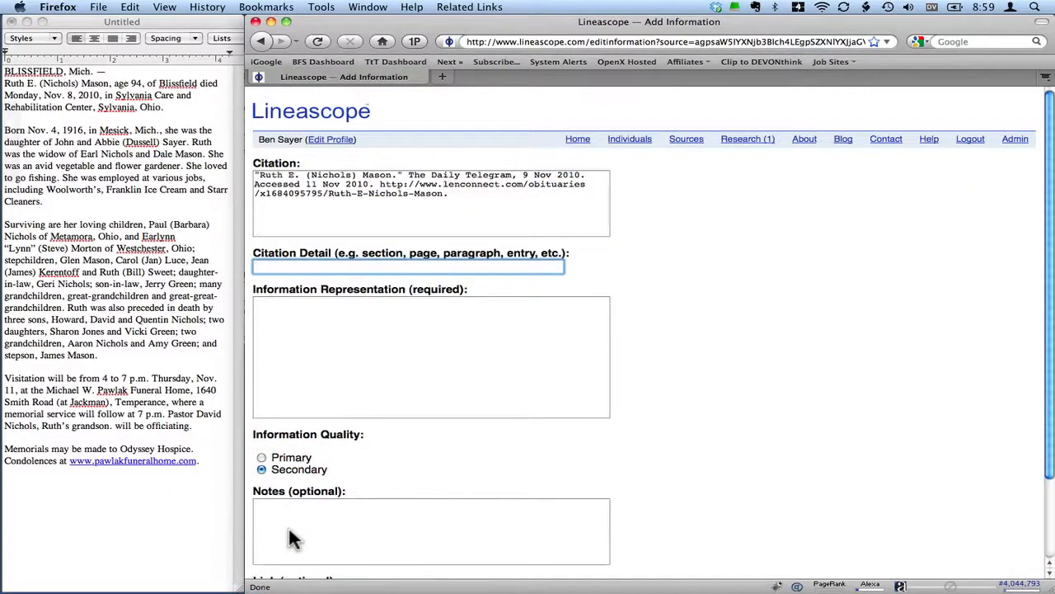
scroll(395, 451, down, 3)
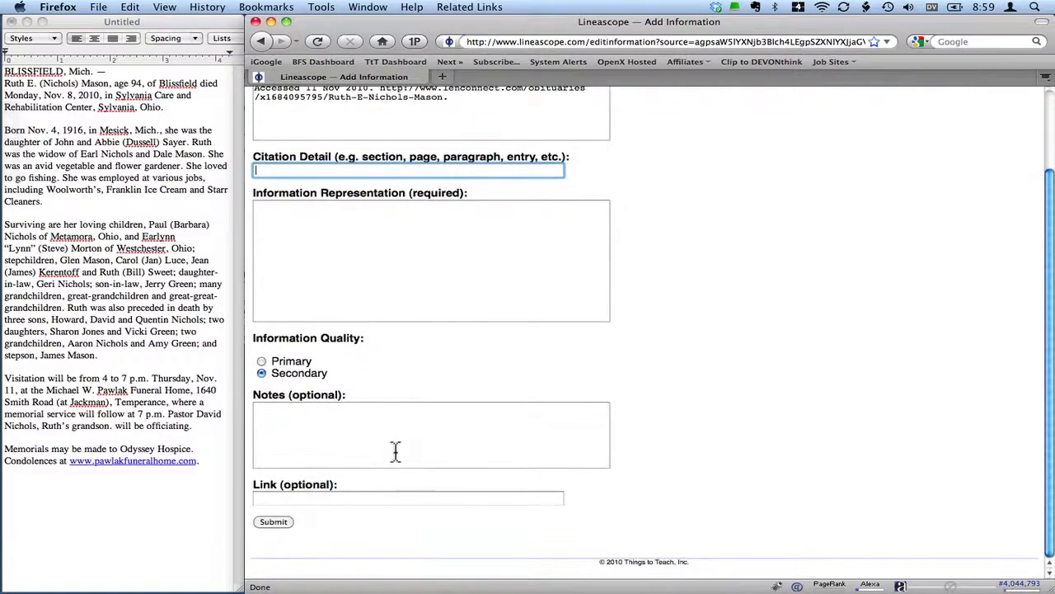
click(371, 497)
key(super+v)
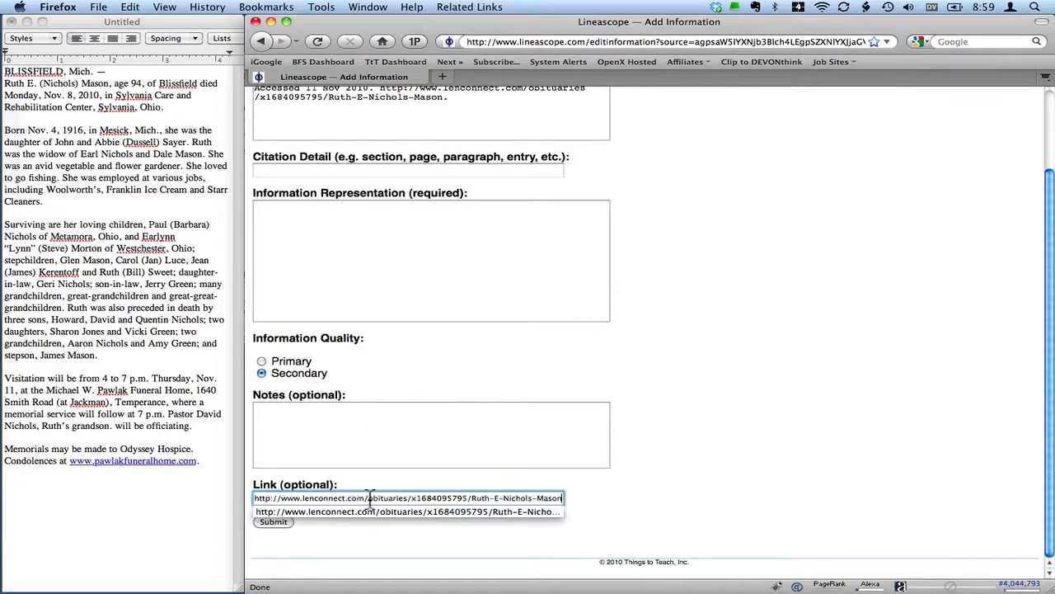
- Write the third entry's representation, listing surviving children, stepchildren and in-laws, and the sons, daughters, grandchildren and stepson who died before her
scroll(370, 498, up, 3)
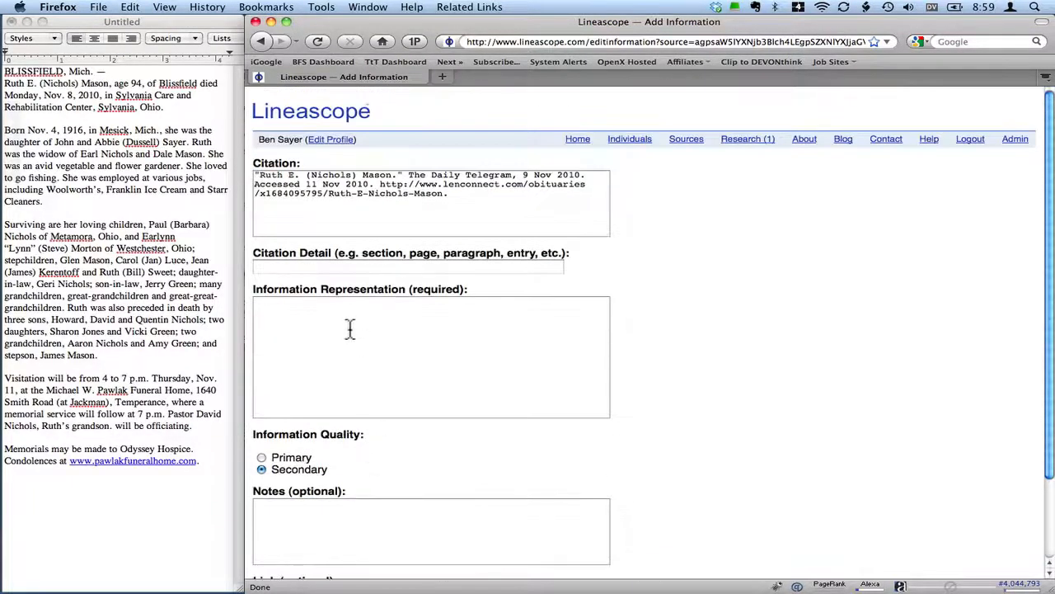
click(332, 312)
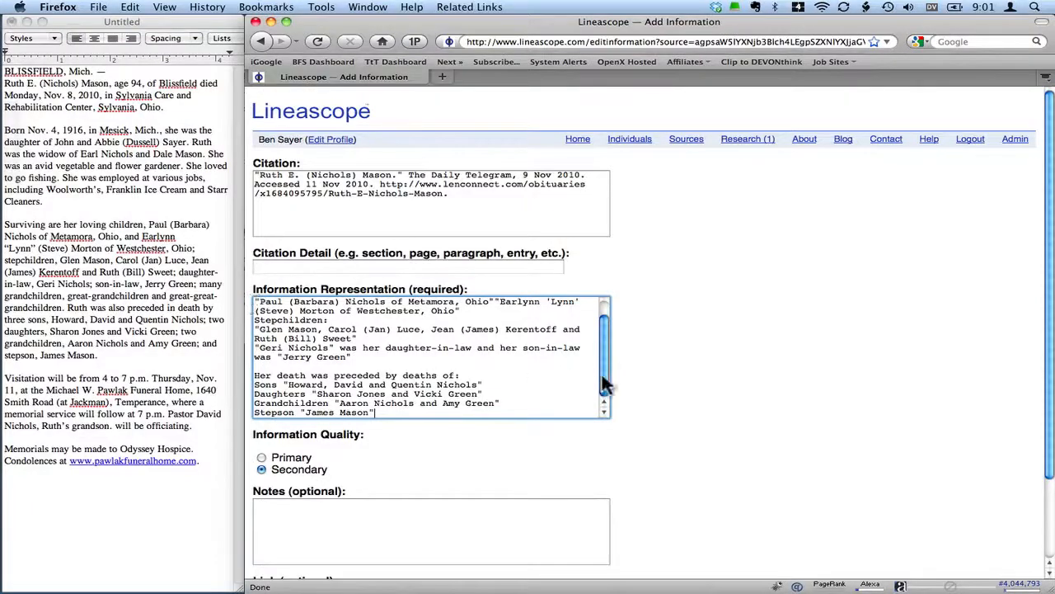
drag(602, 375, 600, 363)
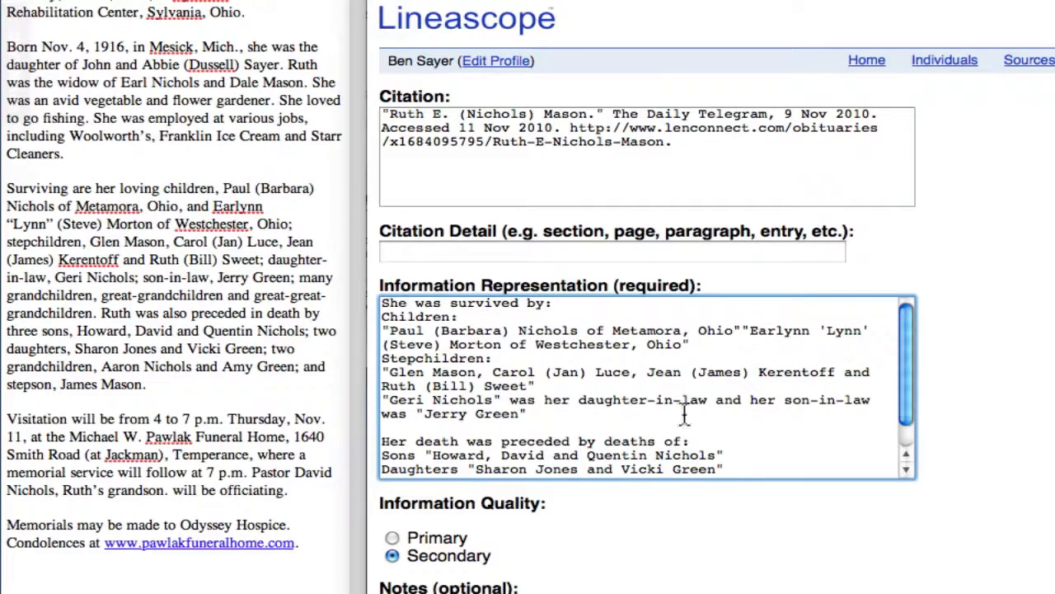
scroll(914, 394, down, 2)
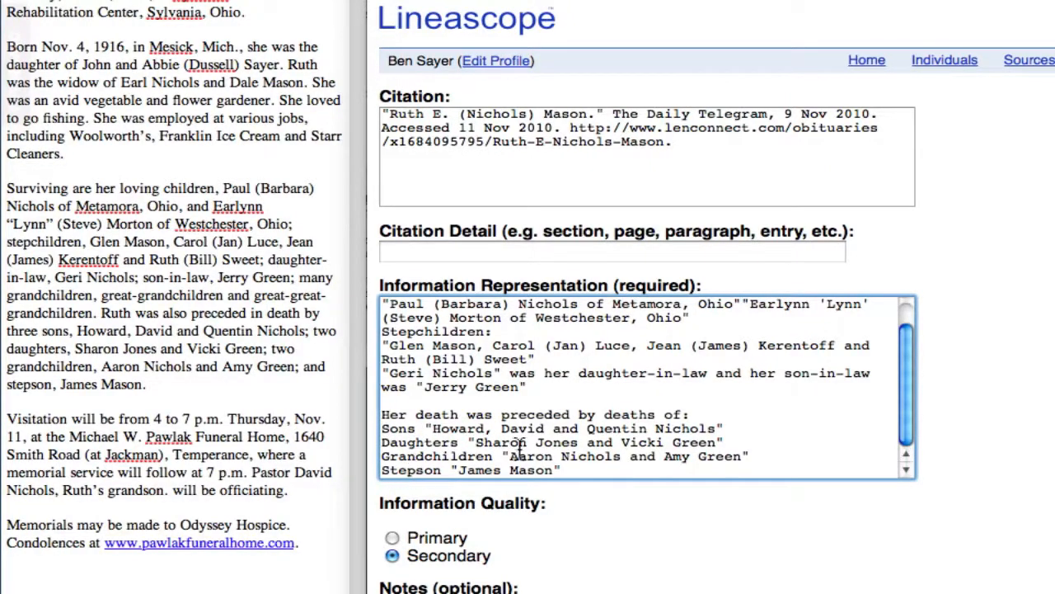
- Mark the third entry's quality as Secondary and credit the researcher in its notes with "Abstracted by" and their full name
scroll(865, 519, down, 5)
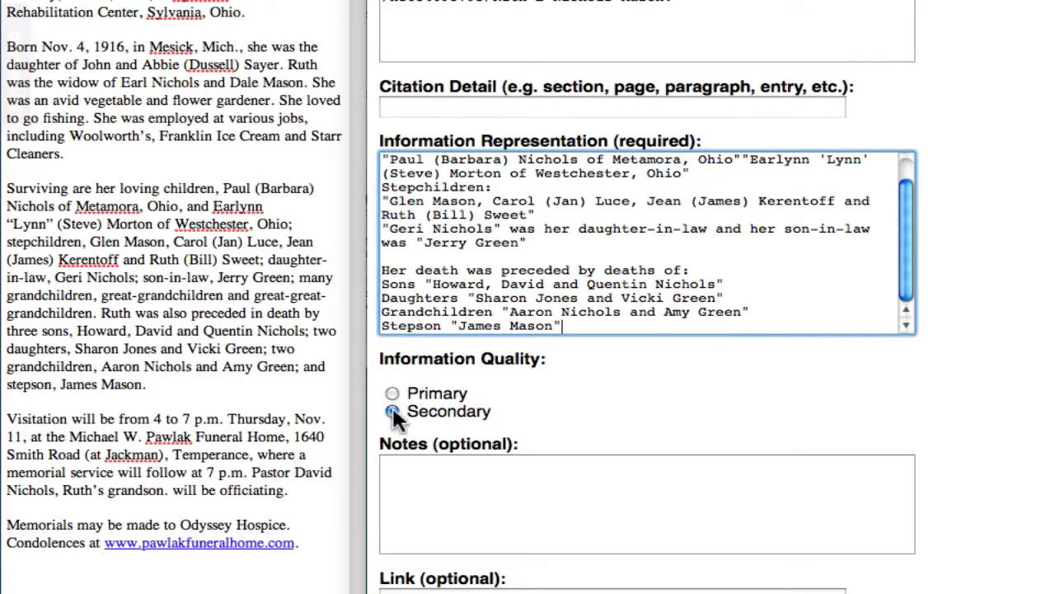
click(392, 411)
click(396, 463)
text(A)
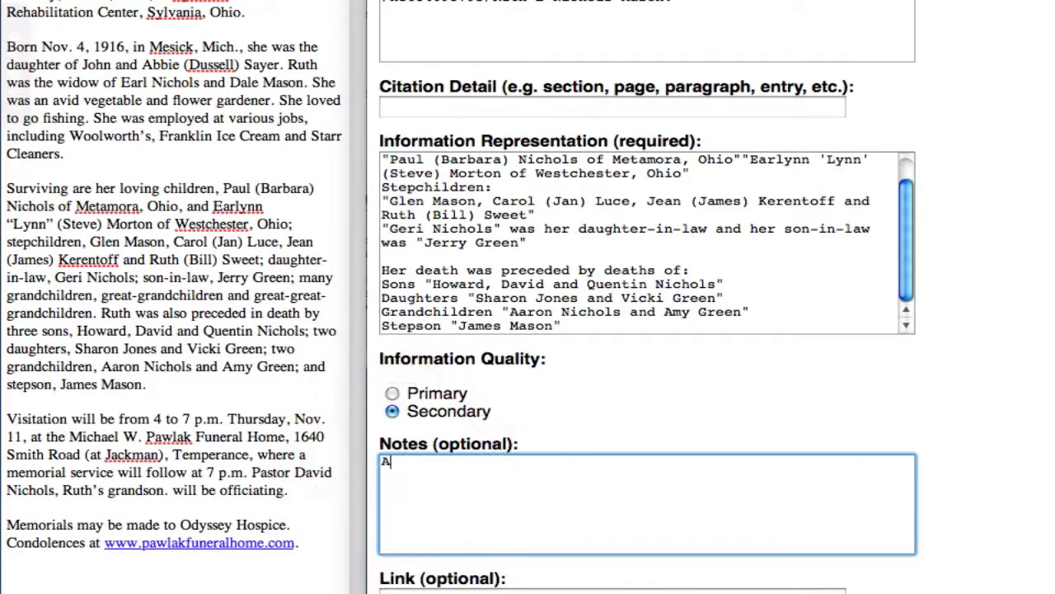
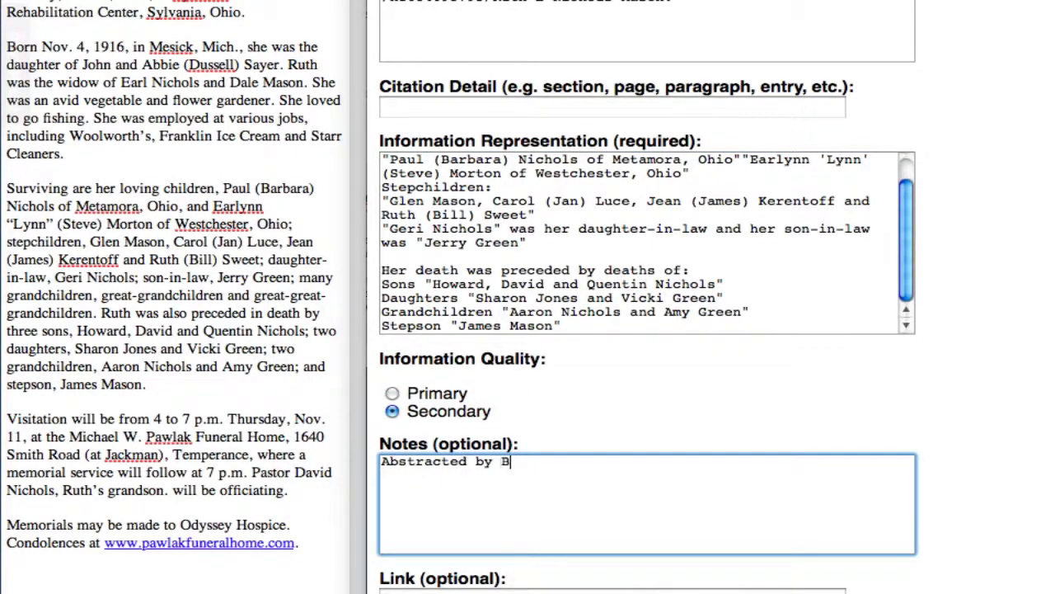
key(Tab)
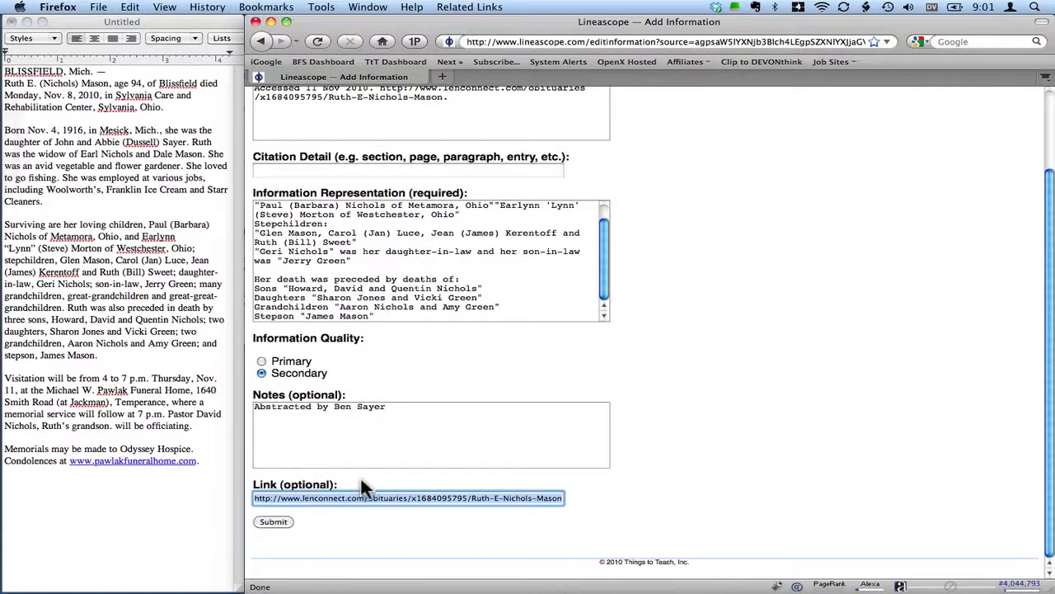
- Submit the third information entry and return to the Information section of its source's detail sheet
click(276, 522)
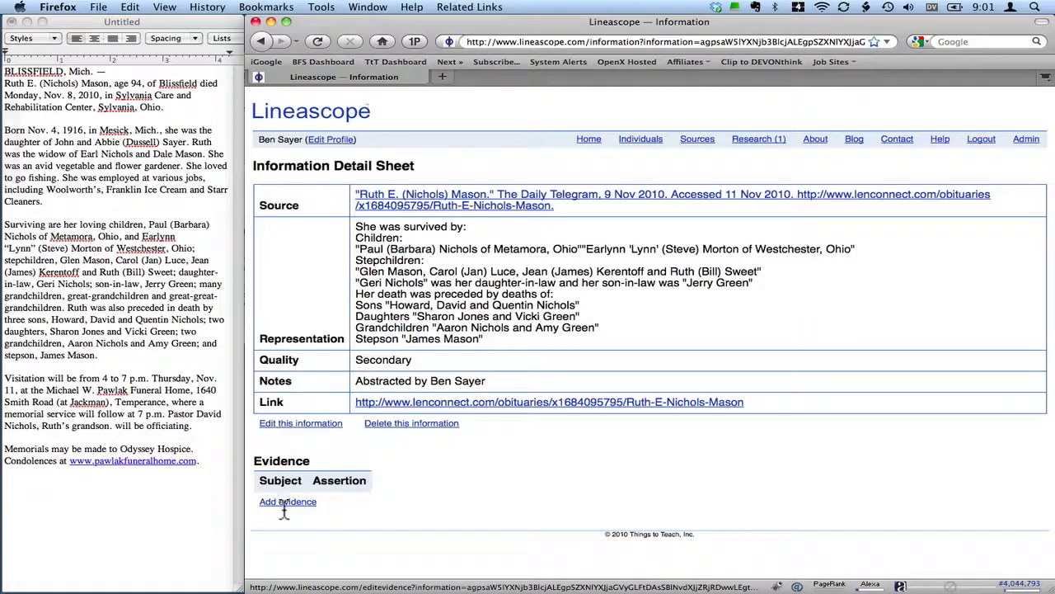
click(580, 202)
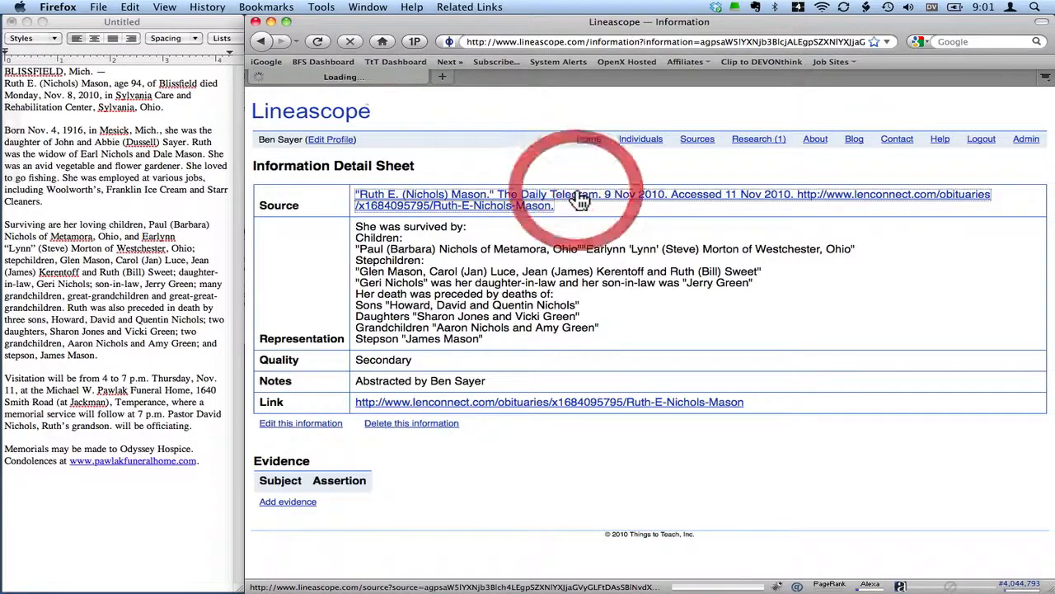
scroll(580, 198, down, 7)
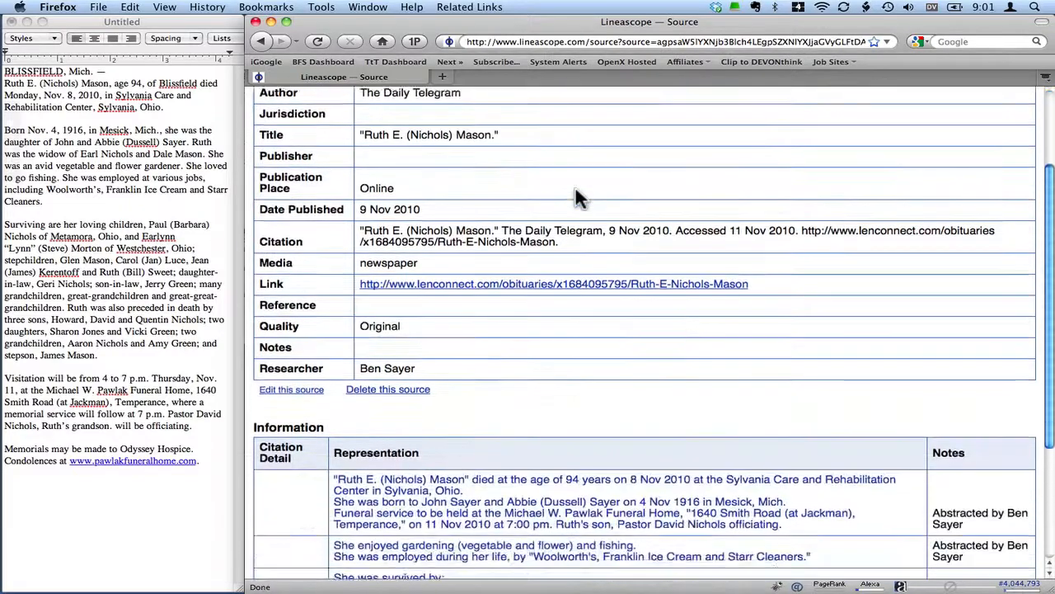